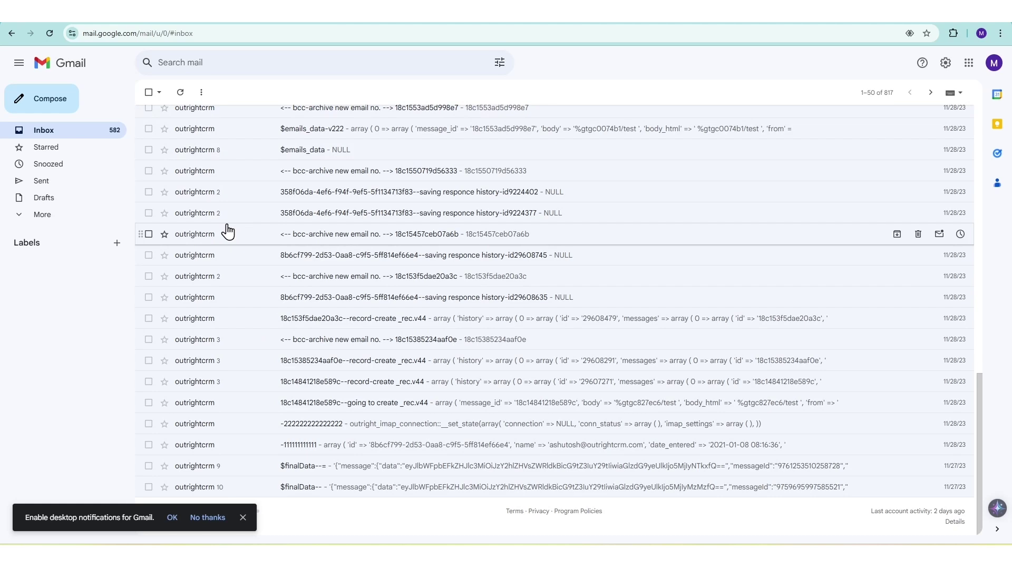
- Block the sender of the 'saving responce history' conversation and move the conversation to spam
left_click(191, 198)
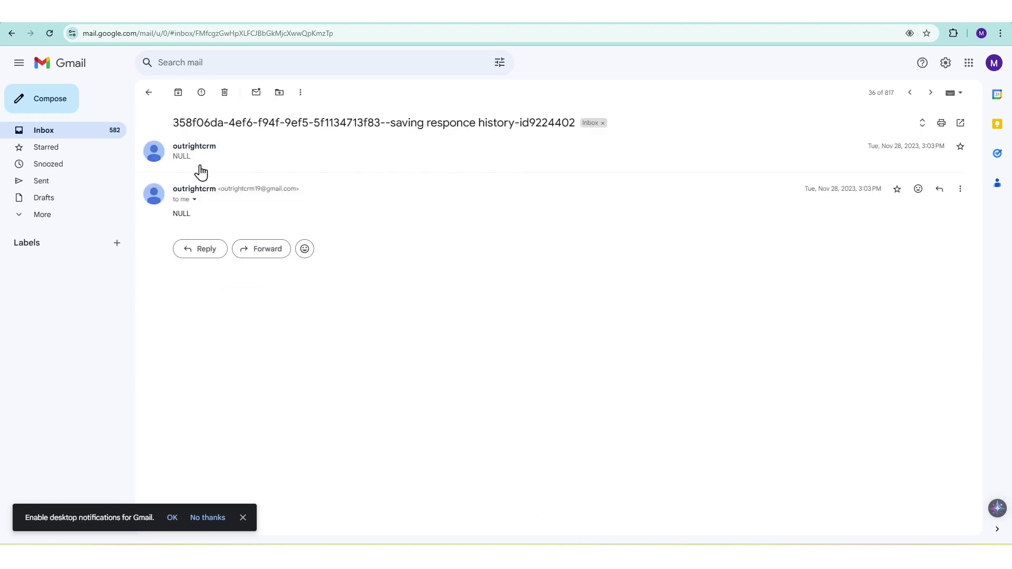
left_click(959, 192)
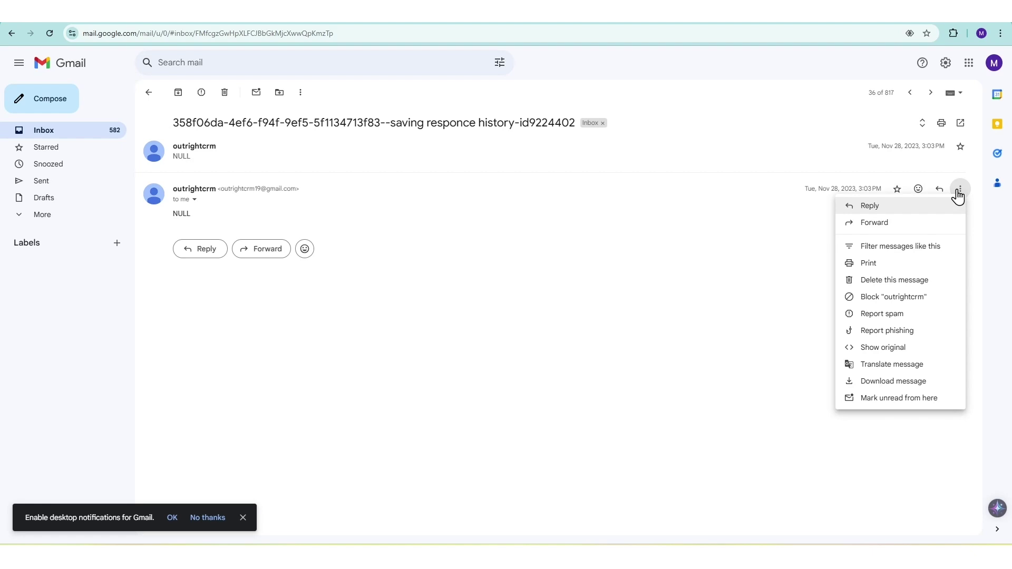
left_click(881, 298)
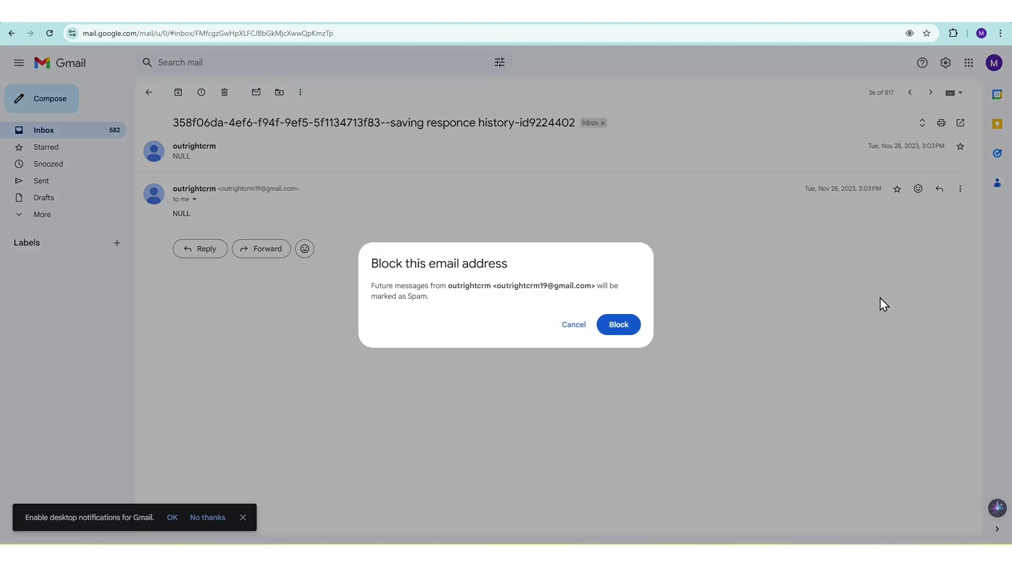
left_click(618, 329)
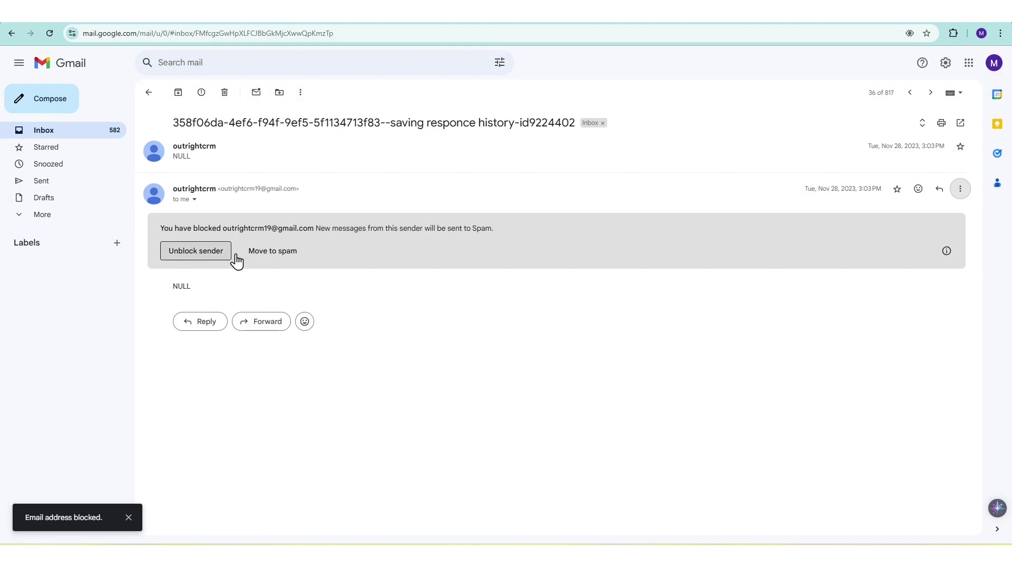
left_click(268, 252)
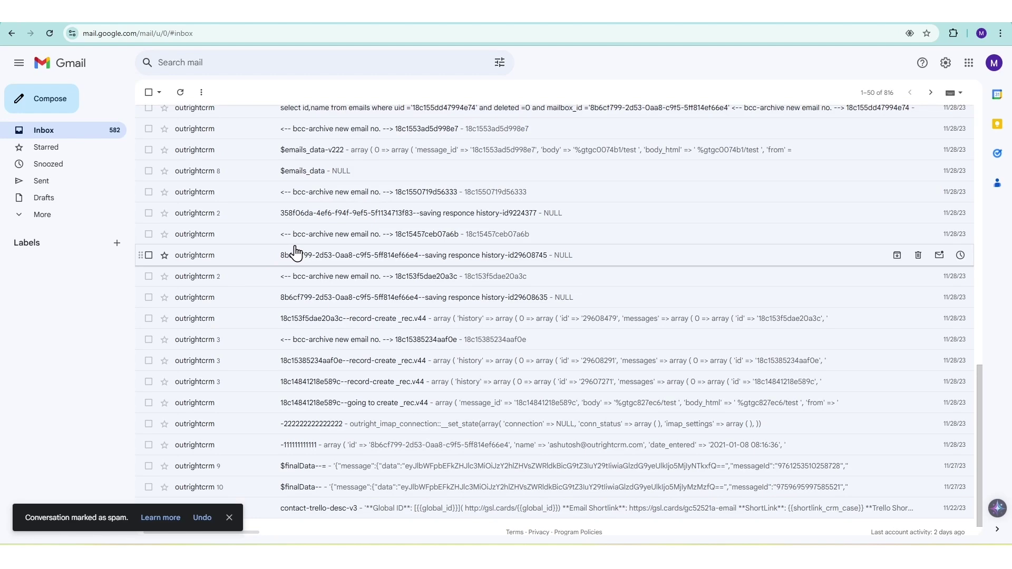
- Unblock that sender from the conversation in the Spam folder
left_click(41, 215)
left_click(48, 303)
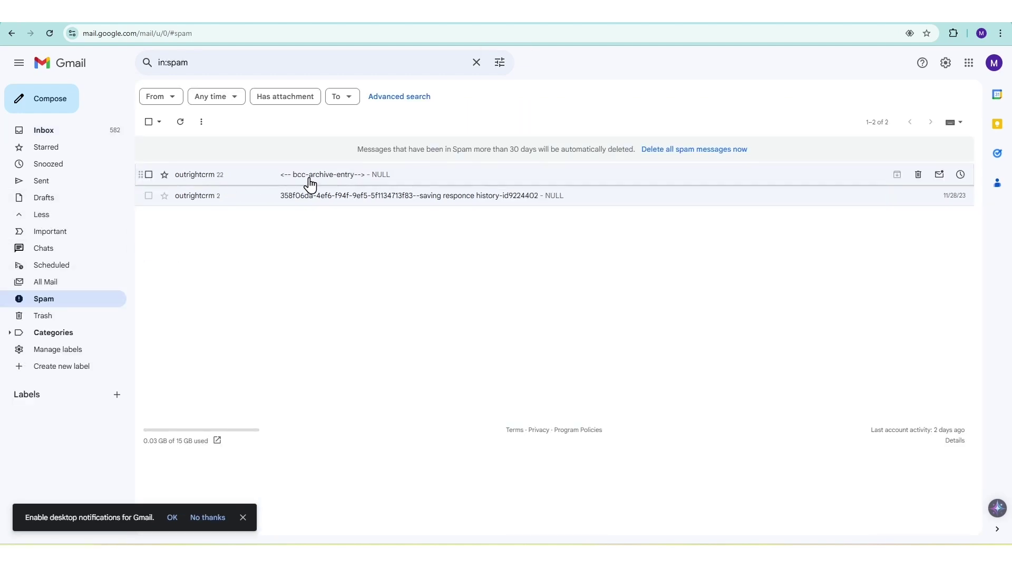
left_click(311, 200)
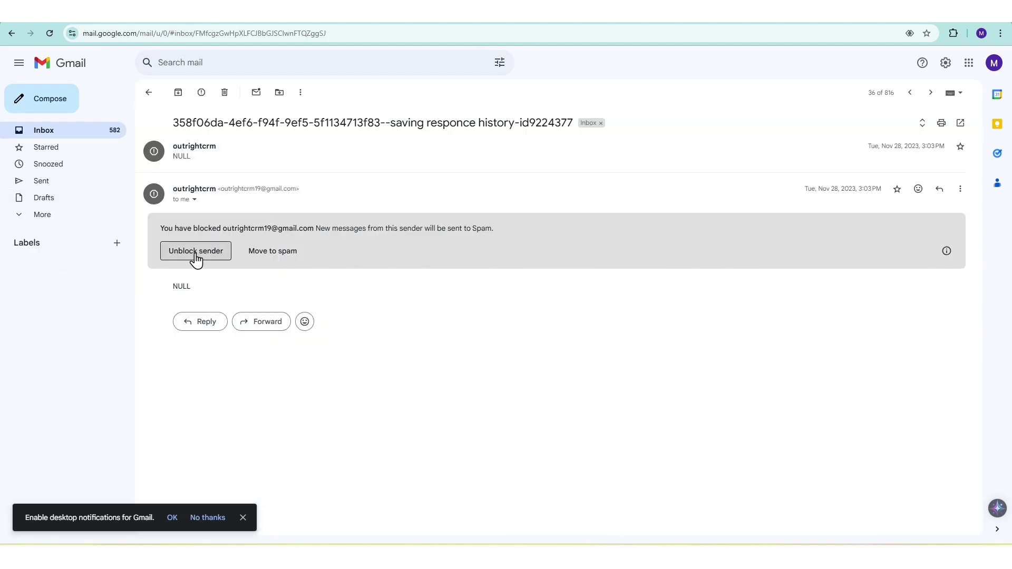
left_click(194, 255)
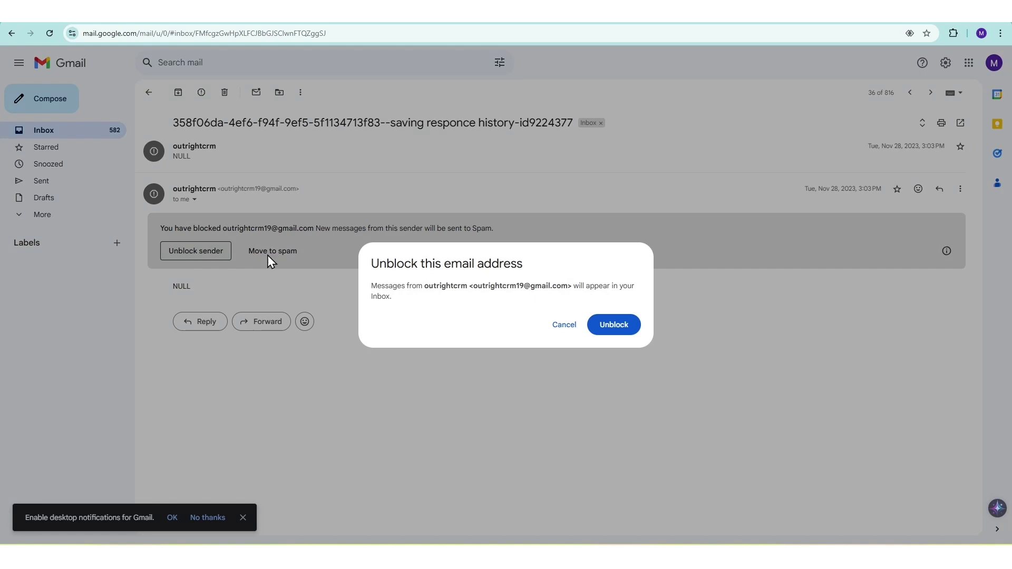
left_click(601, 324)
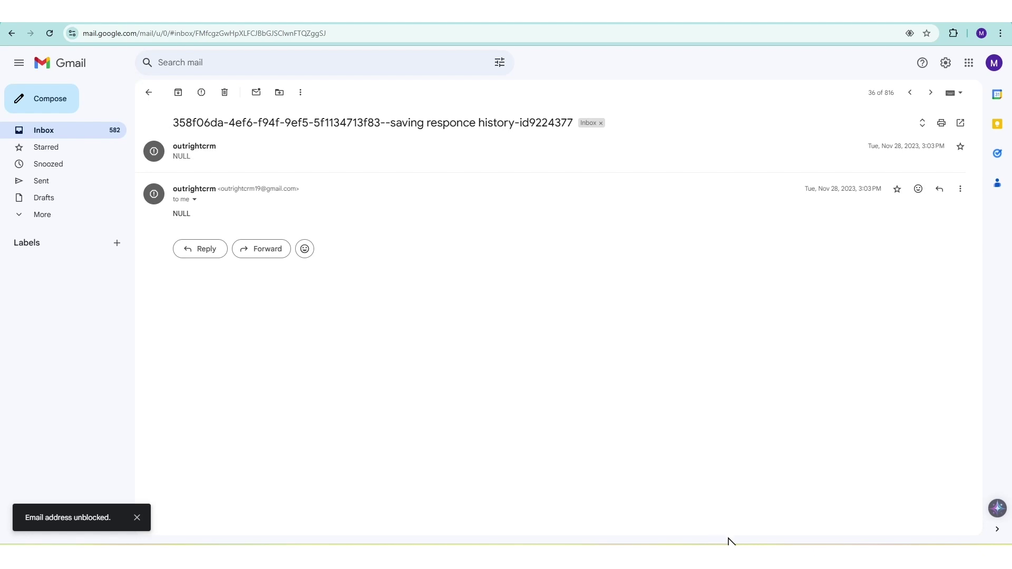
- Create a filter that deletes all mail from the pasted sender address, then dismiss the reopened filter panel
left_click(316, 63)
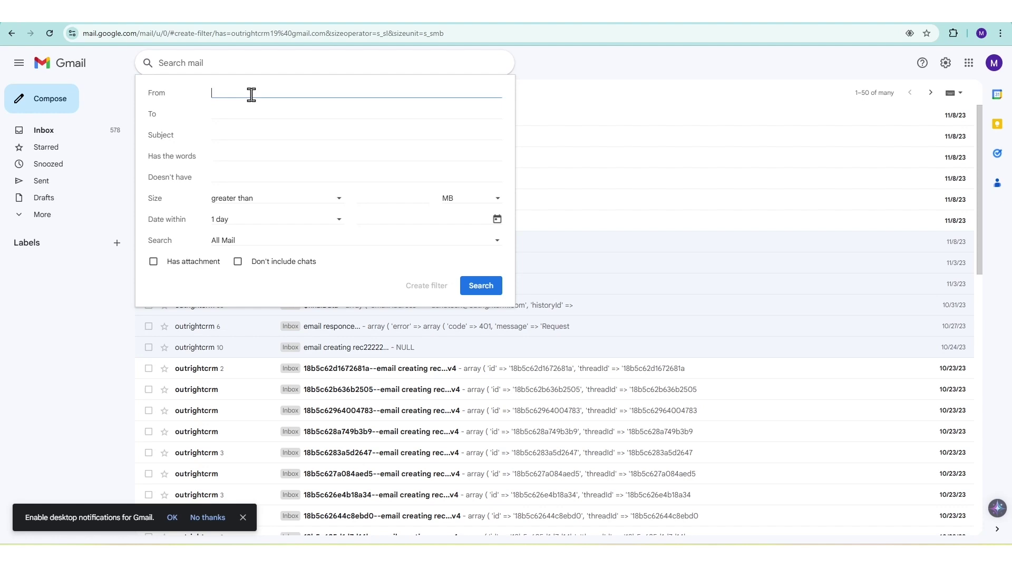
key("ctrl+v")
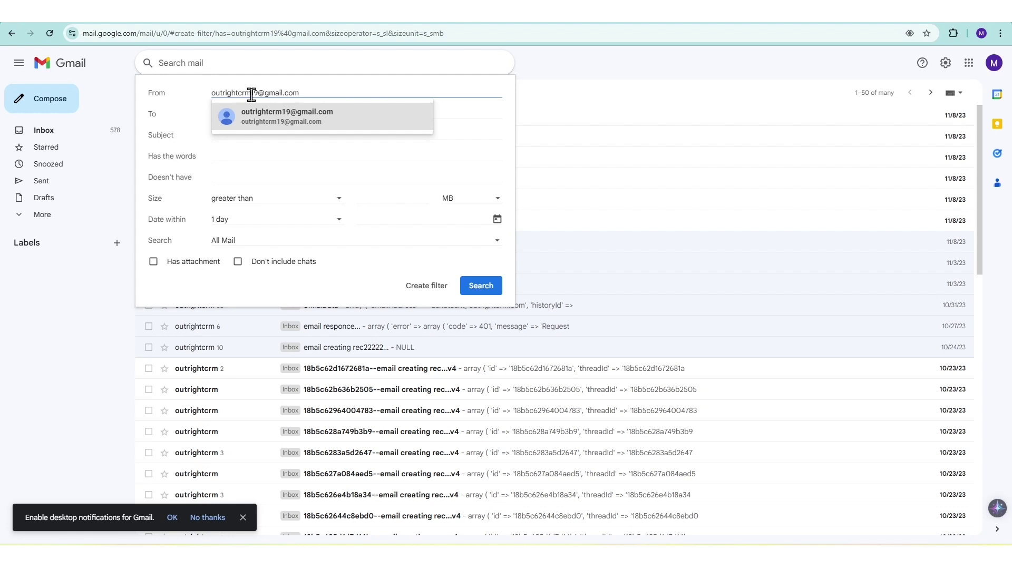
left_click(420, 286)
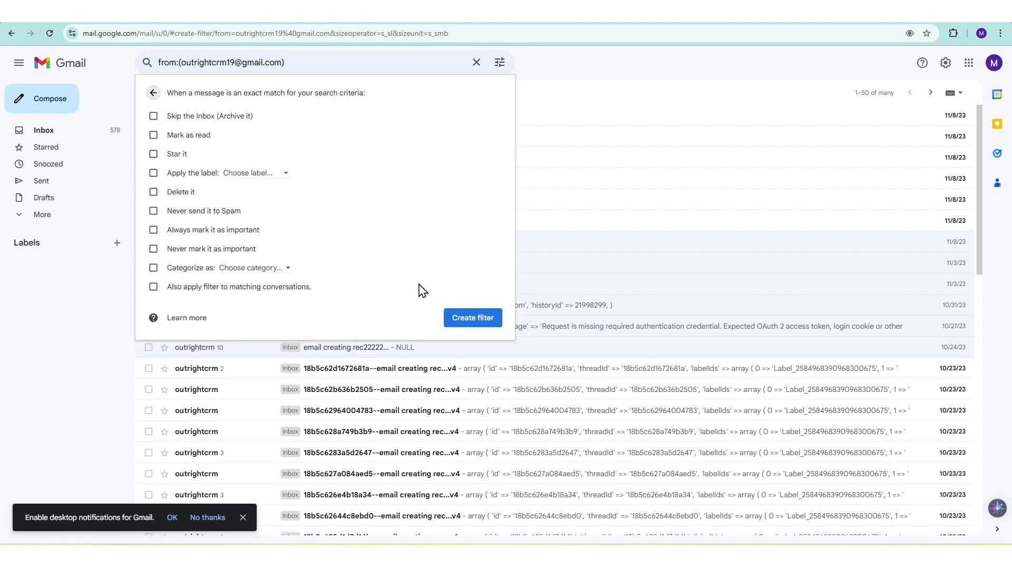
left_click(154, 193)
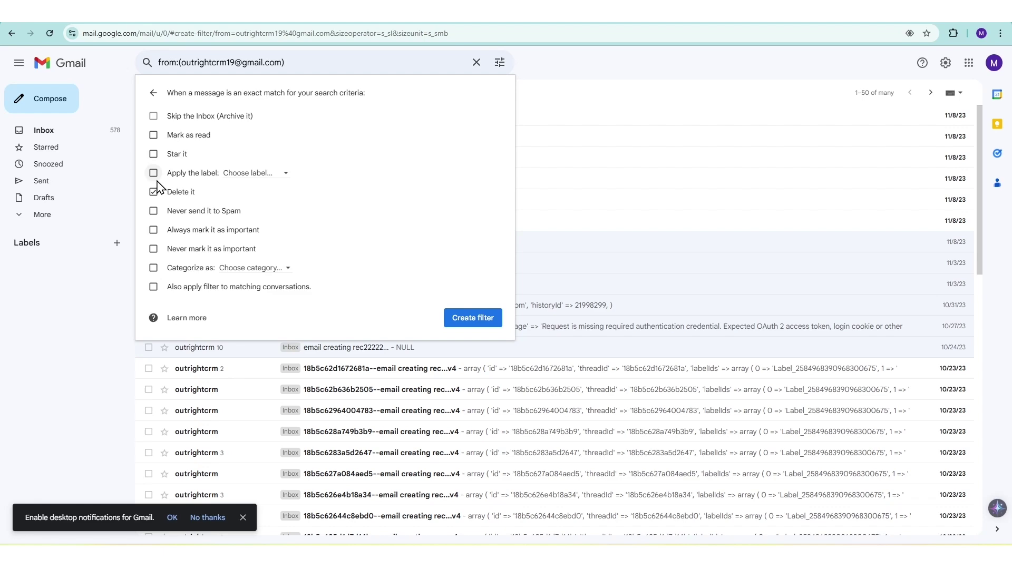
left_click(464, 318)
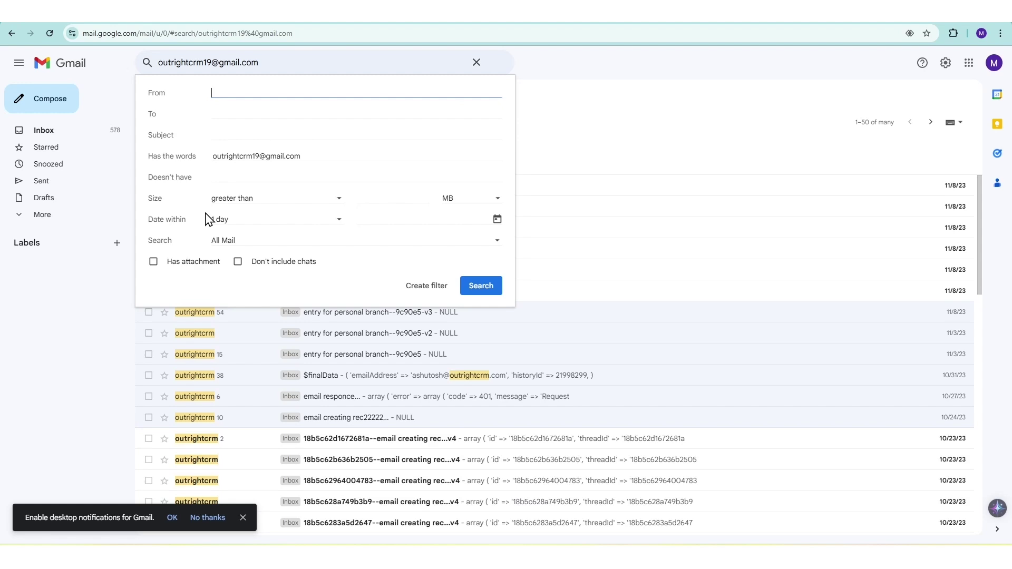
left_click(425, 285)
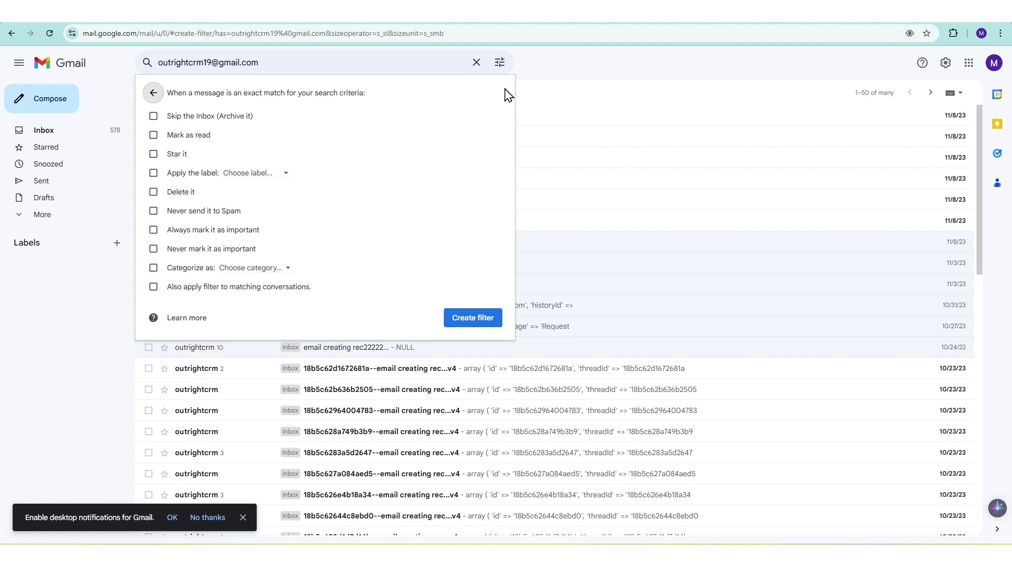
left_click(548, 65)
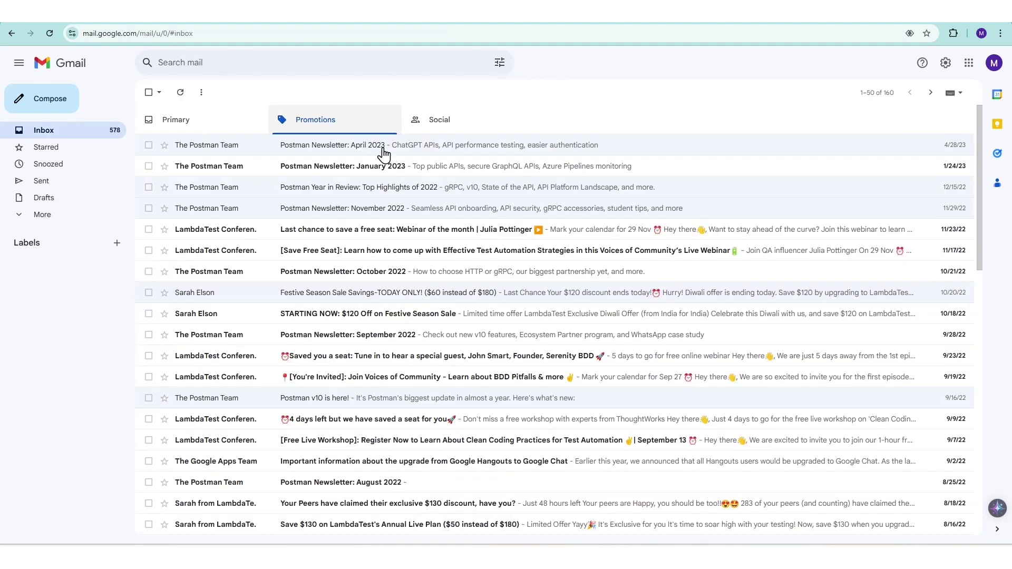
- Unsubscribe from the mailing list of the 'Postman Newsletter: April 2023' email
left_click(334, 148)
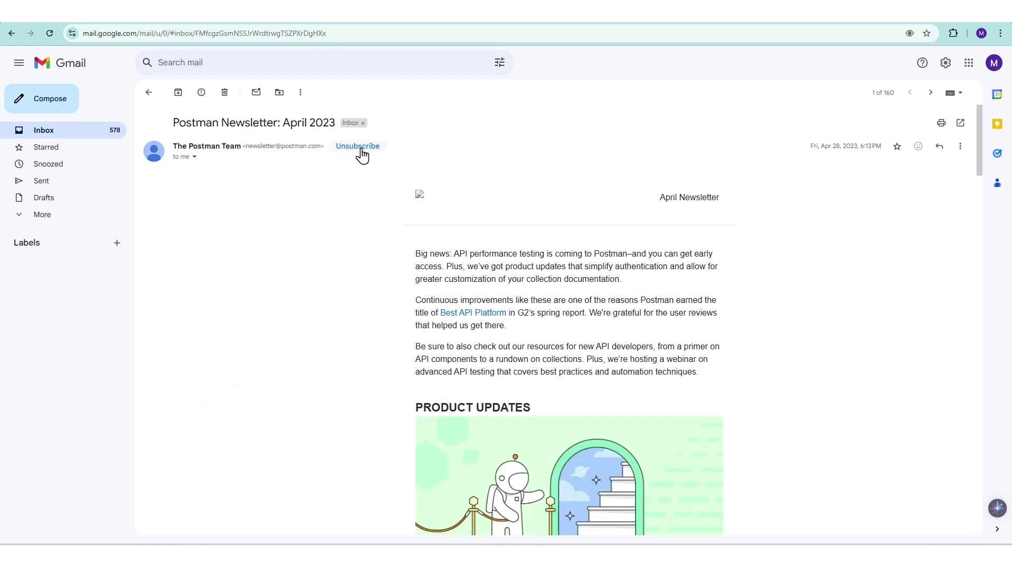
left_click(362, 153)
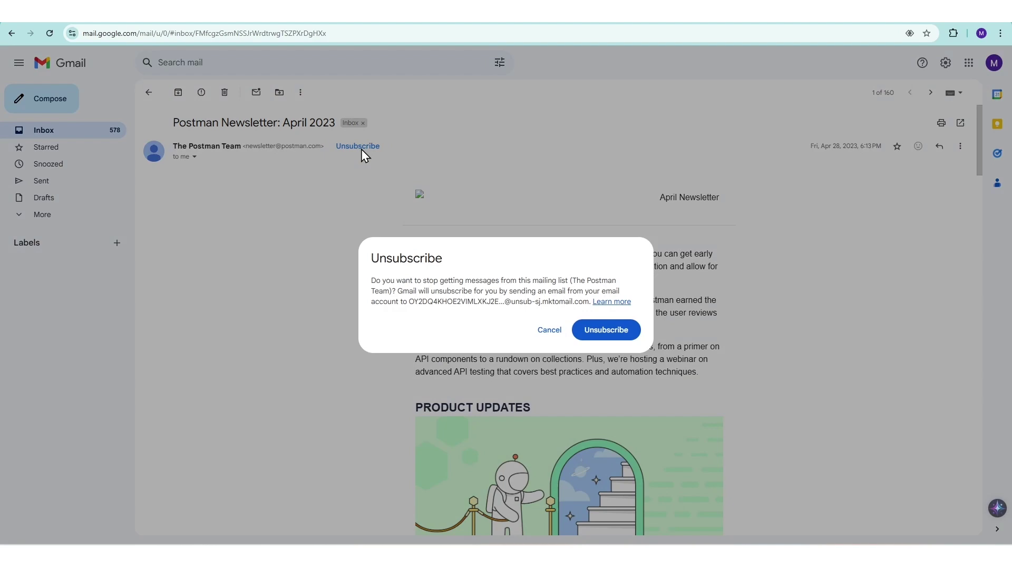
left_click(591, 332)
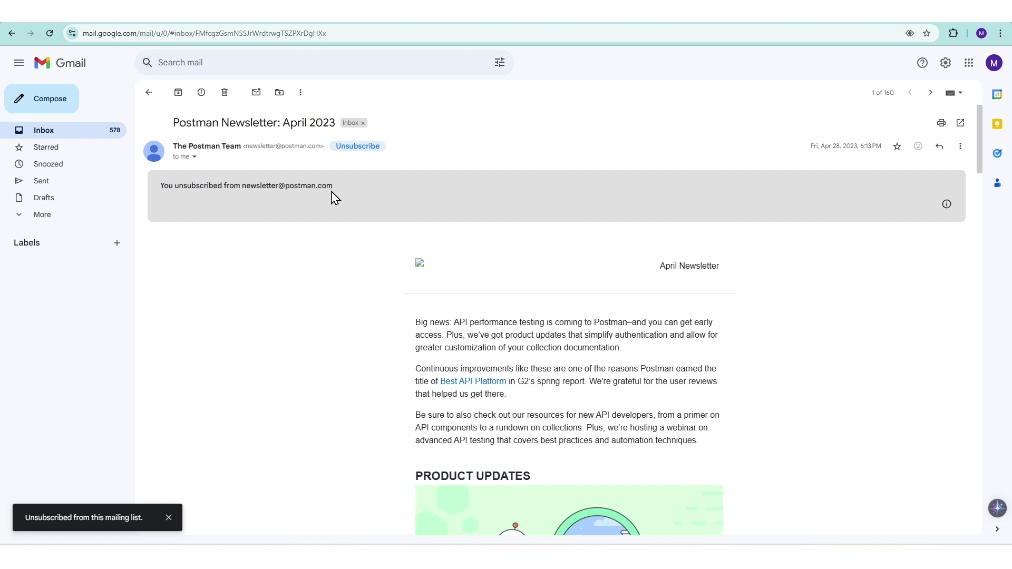
left_click_drag(981, 171, 976, 522)
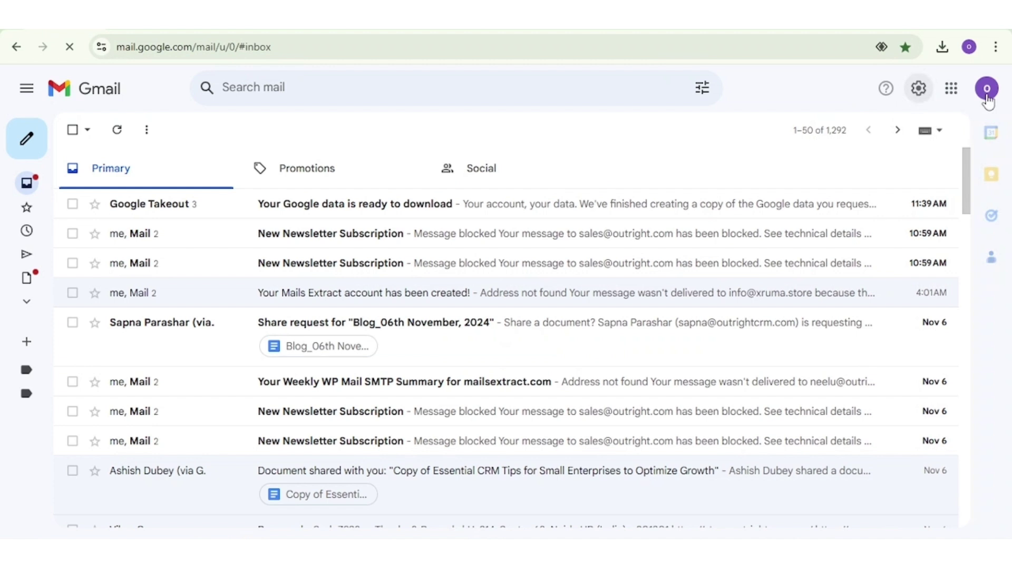
- Set who can see your gender to Anyone on the Google Account Personal info page
left_click(987, 100)
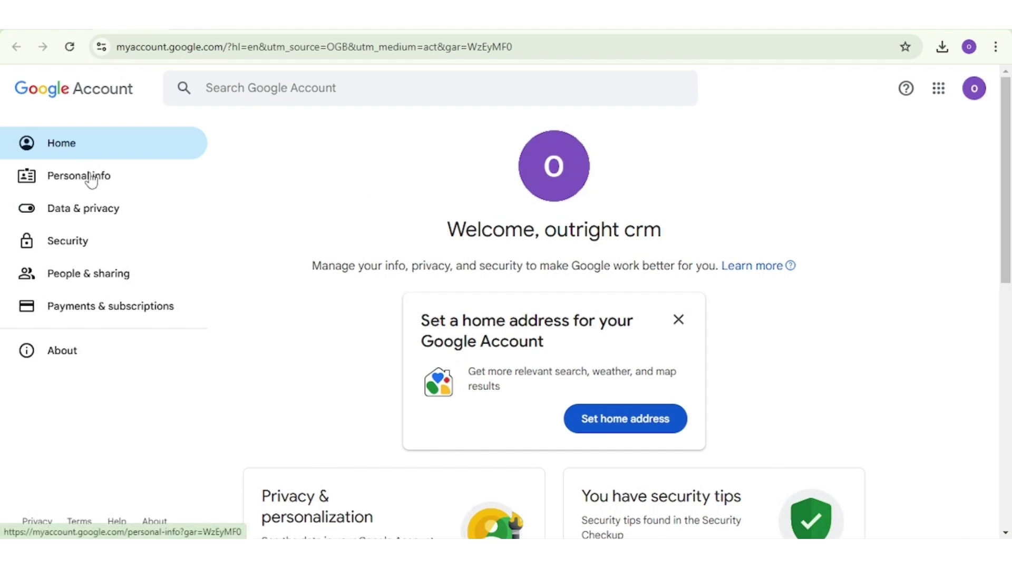
left_click(91, 179)
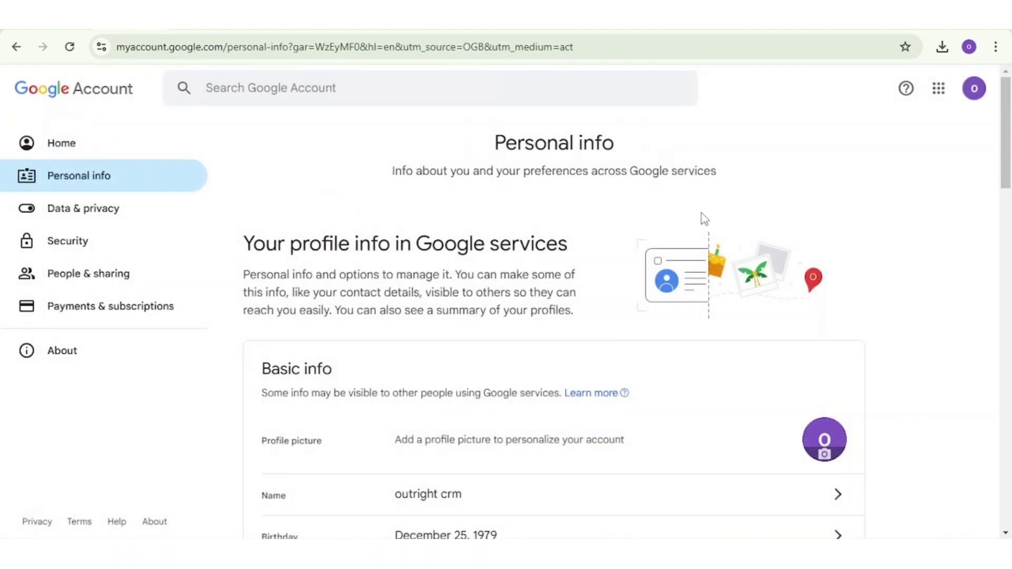
left_click_drag(1006, 172, 1005, 420)
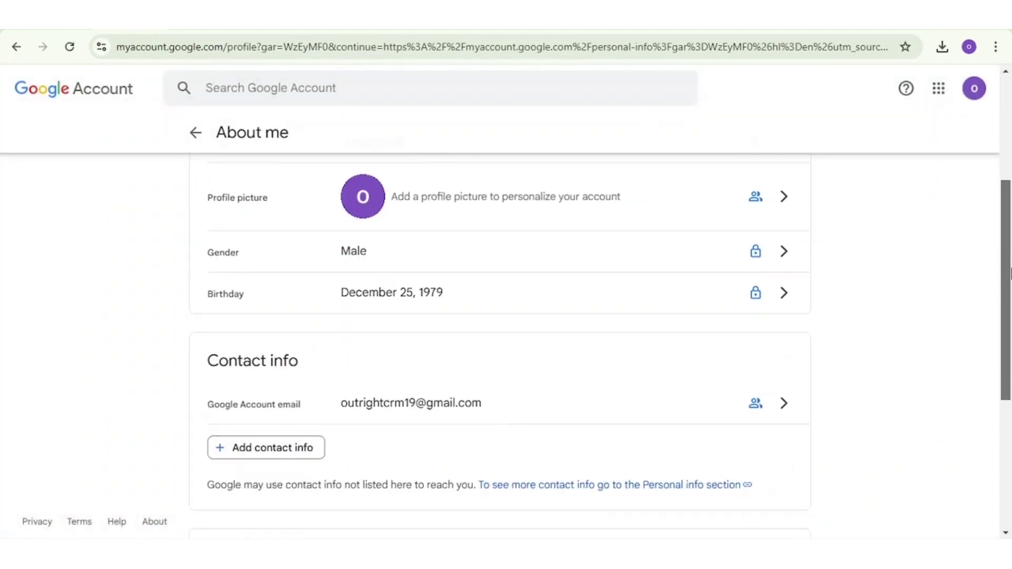
left_click(778, 247)
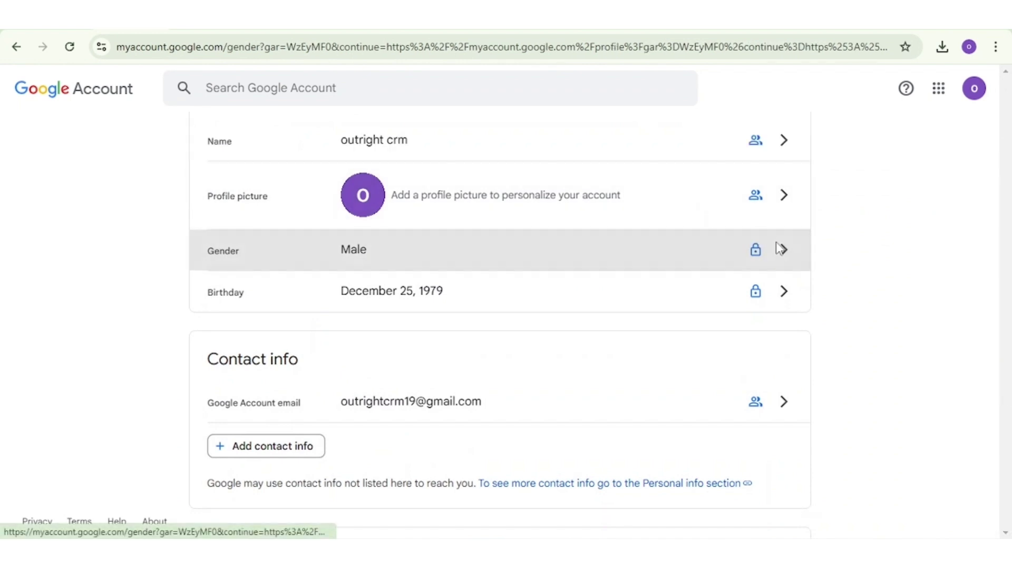
scroll(686, 343, "down", 1)
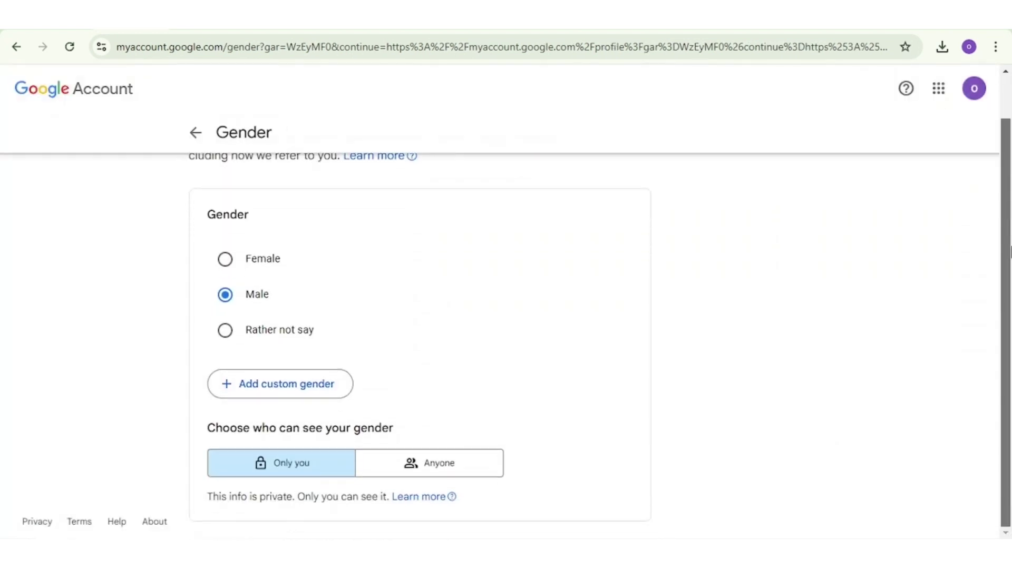
left_click(487, 466)
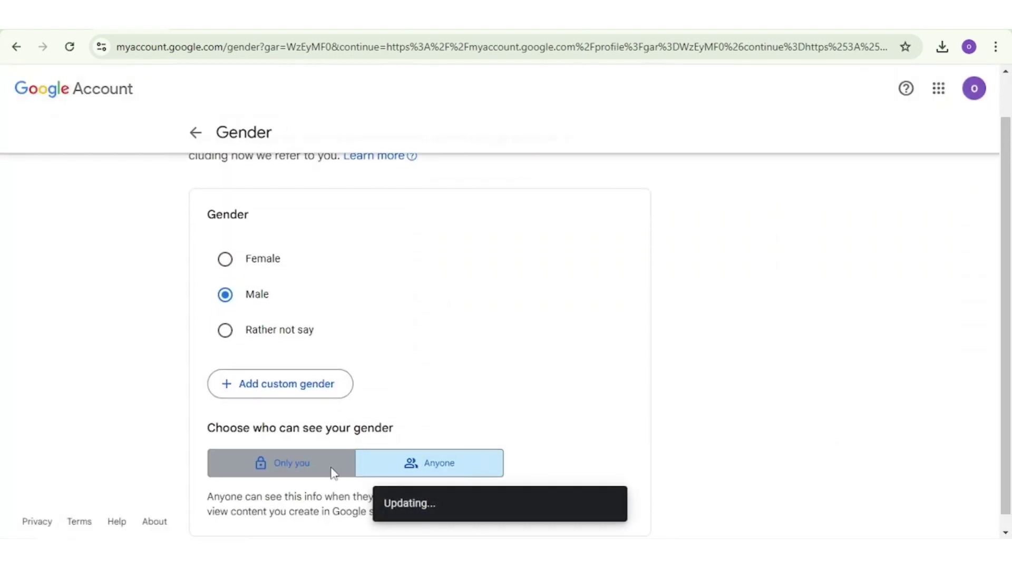
left_click(292, 469)
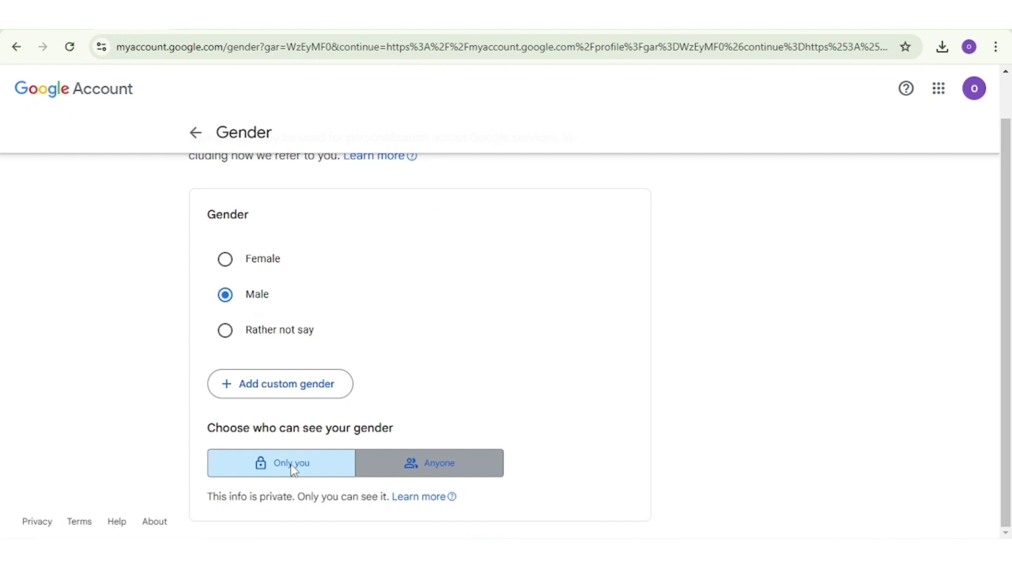
left_click(393, 464)
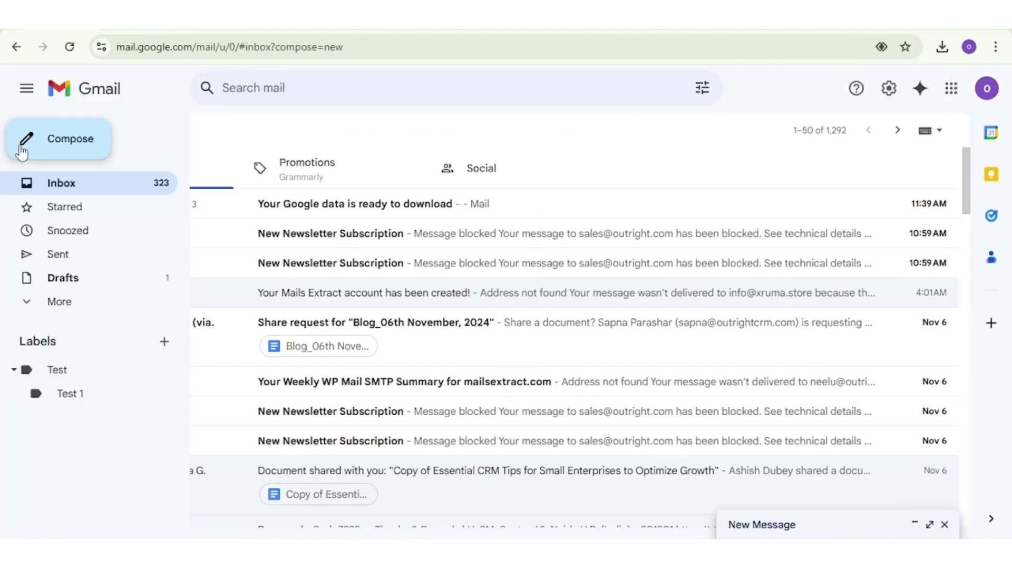
- Turn on confidential mode for a new message, expiring in 1 week with no SMS passcode
left_click(22, 151)
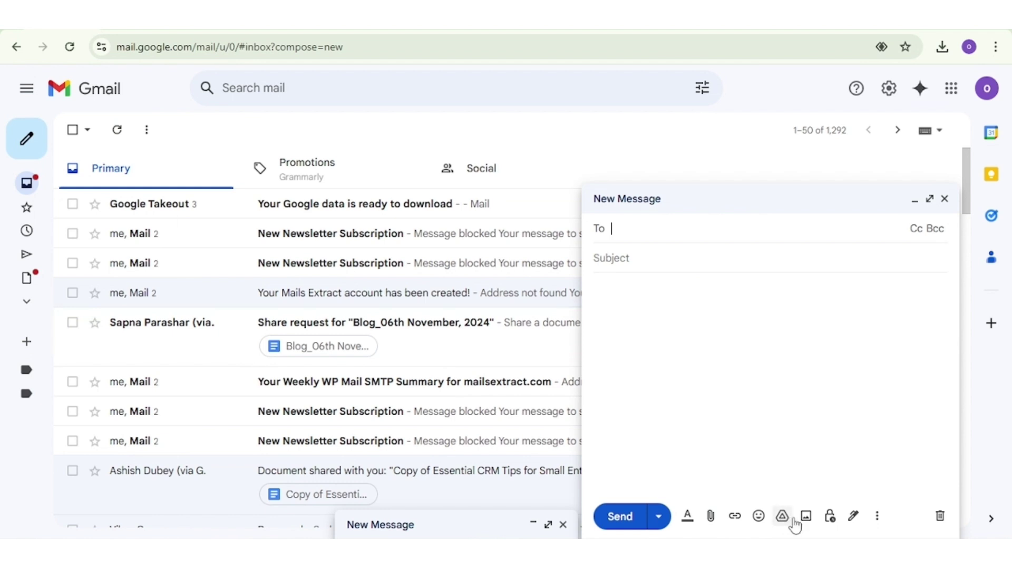
left_click(830, 516)
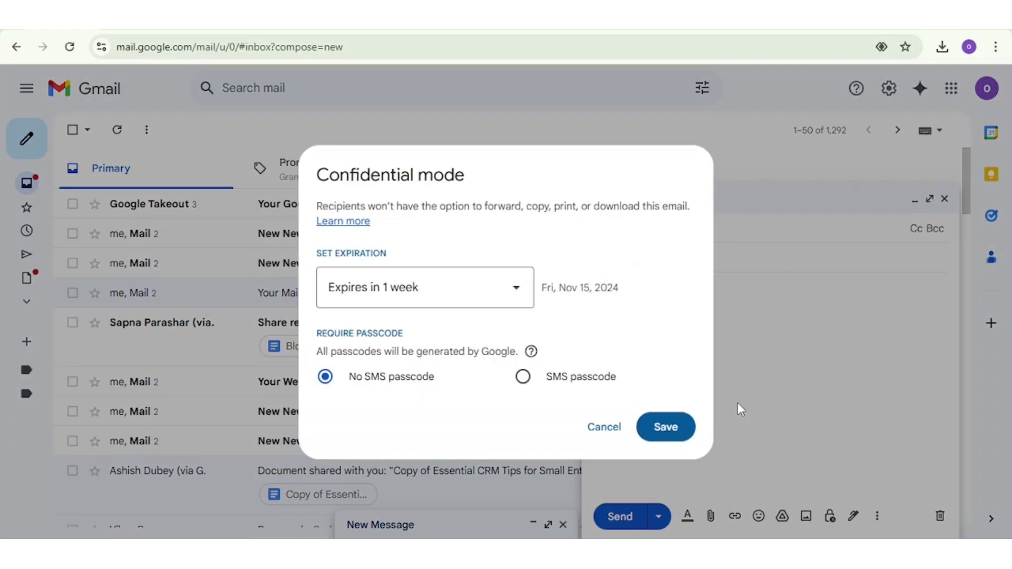
left_click(434, 288)
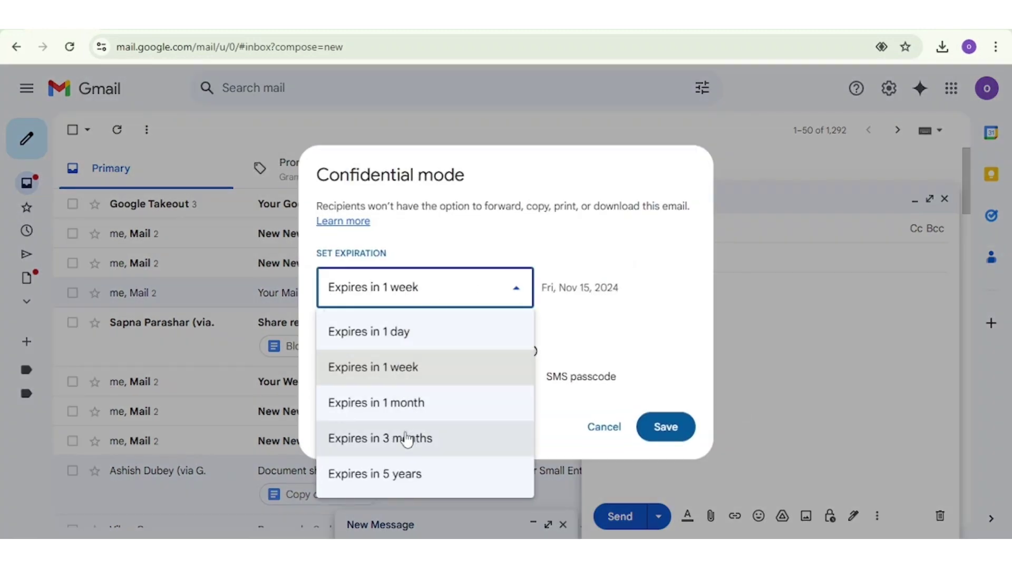
left_click(592, 341)
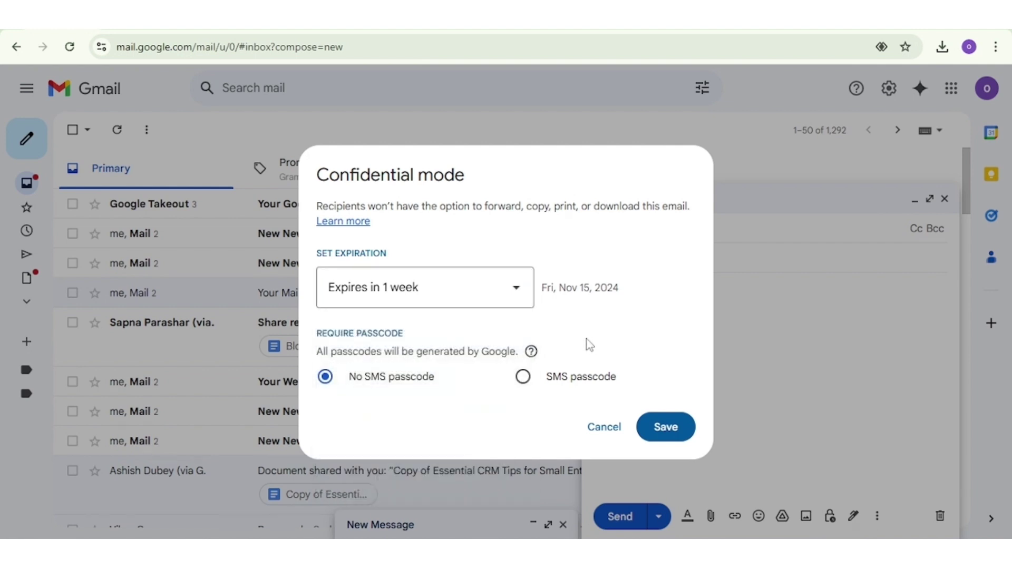
left_click(522, 377)
left_click(325, 376)
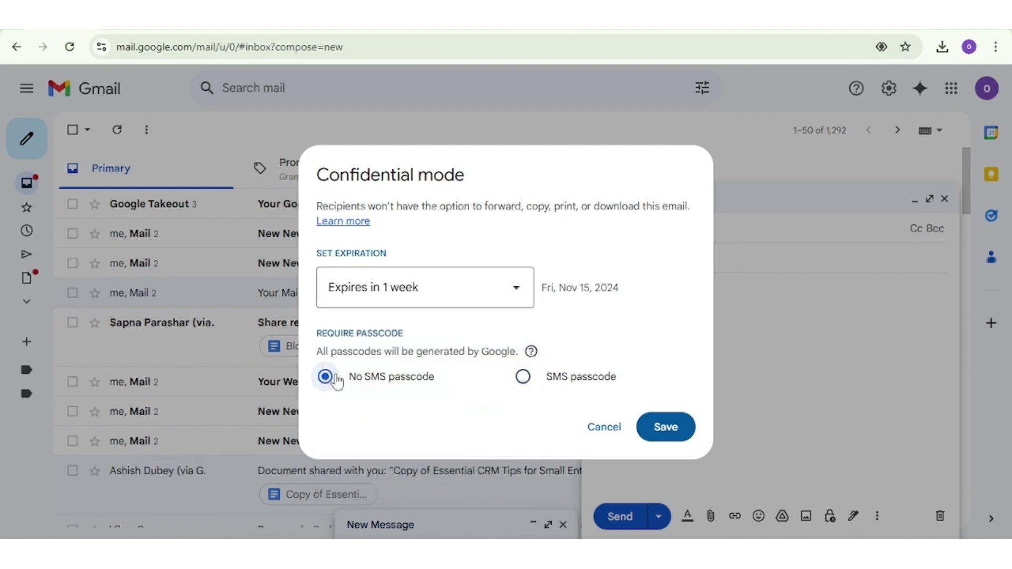
left_click(666, 427)
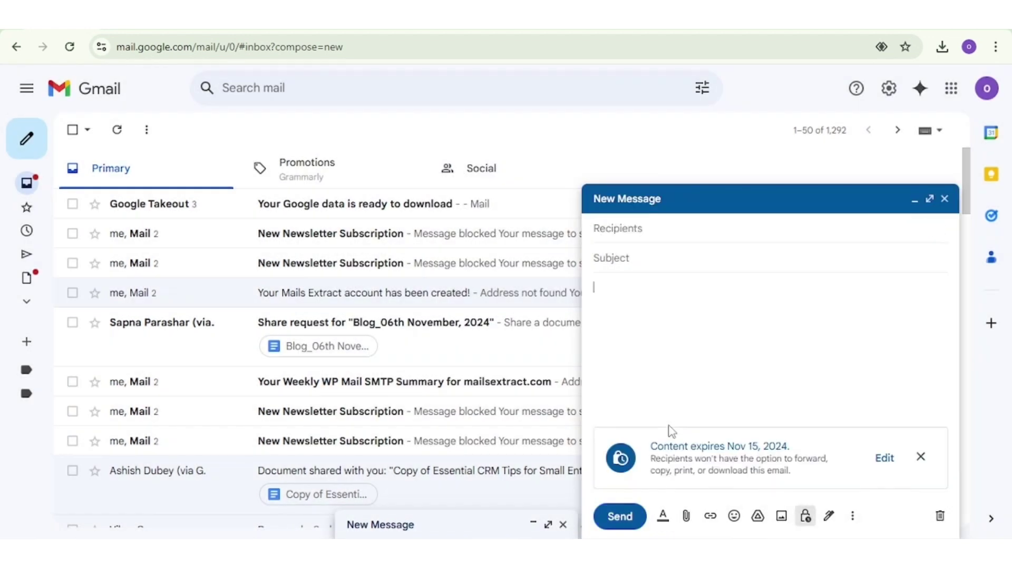